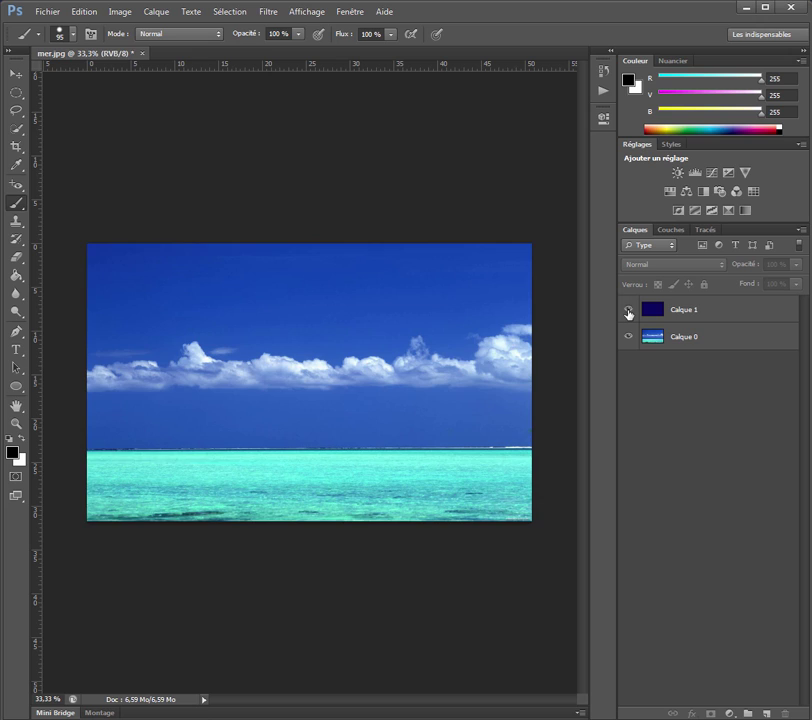
Show the solid blue layer Calque 1, add a layer mask to it, and make the mask the active painting target
{"action": "left_click", "coordinate": [628, 312]}
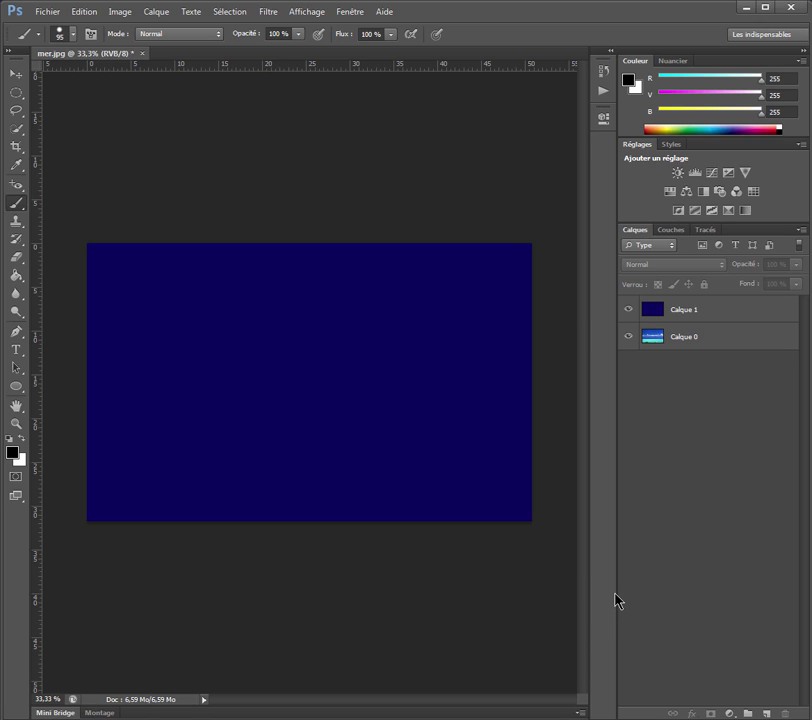
{"action": "left_click", "coordinate": [712, 311]}
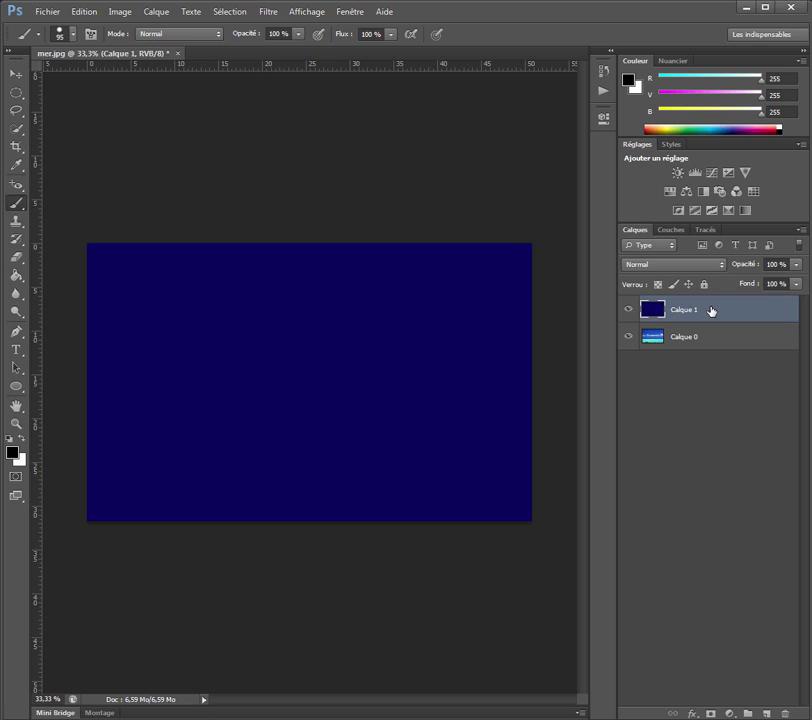
{"action": "left_click", "coordinate": [710, 714]}
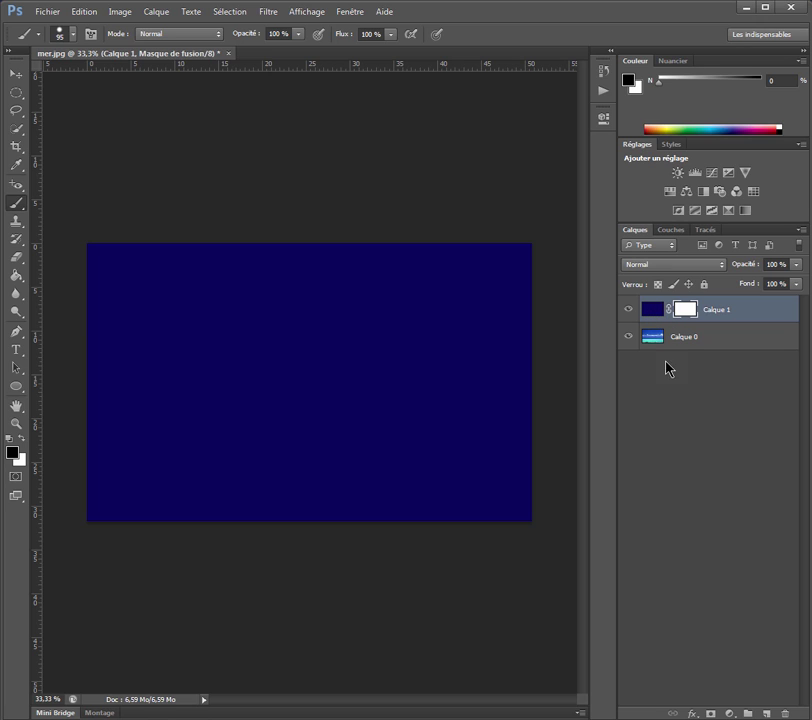
{"action": "left_click", "coordinate": [652, 312]}
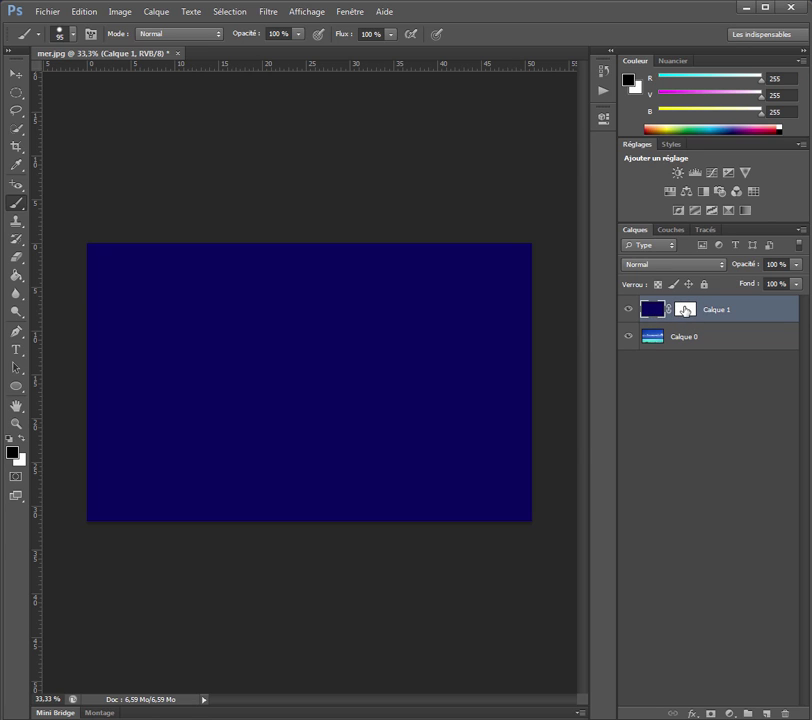
{"action": "left_click", "coordinate": [687, 313]}
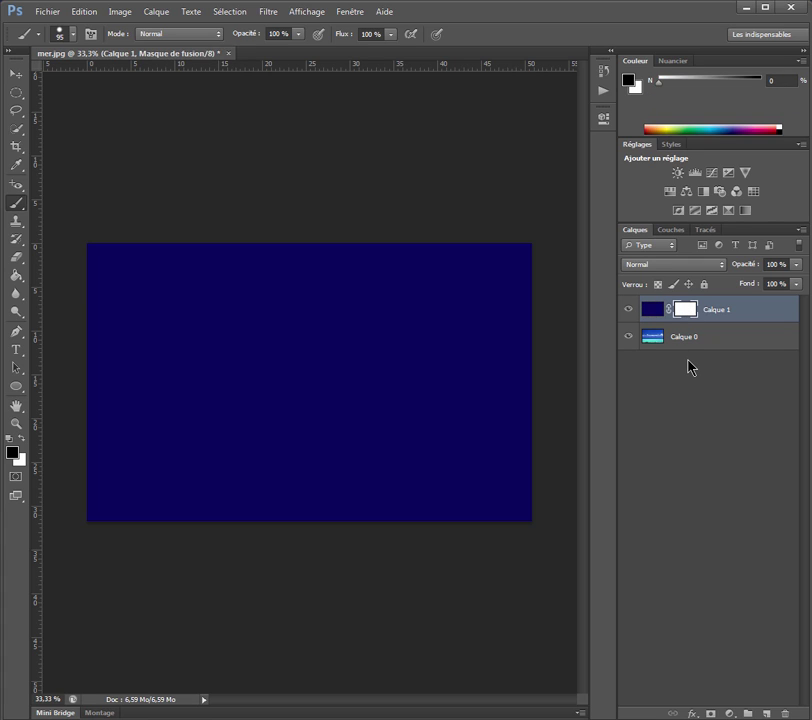
Try painting a black patch on Calque 1's mask with the Brush to uncover the sky, and reset the mask to white
{"action": "right_click", "coordinate": [21, 208]}
{"action": "left_click", "coordinate": [56, 205]}
{"action": "left_click", "coordinate": [210, 323]}
{"action": "mouse_move", "coordinate": [228, 320]}
{"action": "left_mouse_down"}
{"action": "mouse_move", "coordinate": [259, 329]}
{"action": "mouse_move", "coordinate": [205, 333]}
{"action": "mouse_move", "coordinate": [275, 329]}
{"action": "mouse_move", "coordinate": [232, 310]}
{"action": "mouse_move", "coordinate": [193, 315]}
{"action": "mouse_move", "coordinate": [203, 332]}
{"action": "mouse_move", "coordinate": [234, 345]}
{"action": "mouse_move", "coordinate": [287, 343]}
{"action": "mouse_move", "coordinate": [287, 315]}
{"action": "mouse_move", "coordinate": [228, 306]}
{"action": "mouse_move", "coordinate": [198, 308]}
{"action": "mouse_move", "coordinate": [215, 346]}
{"action": "left_mouse_up"}
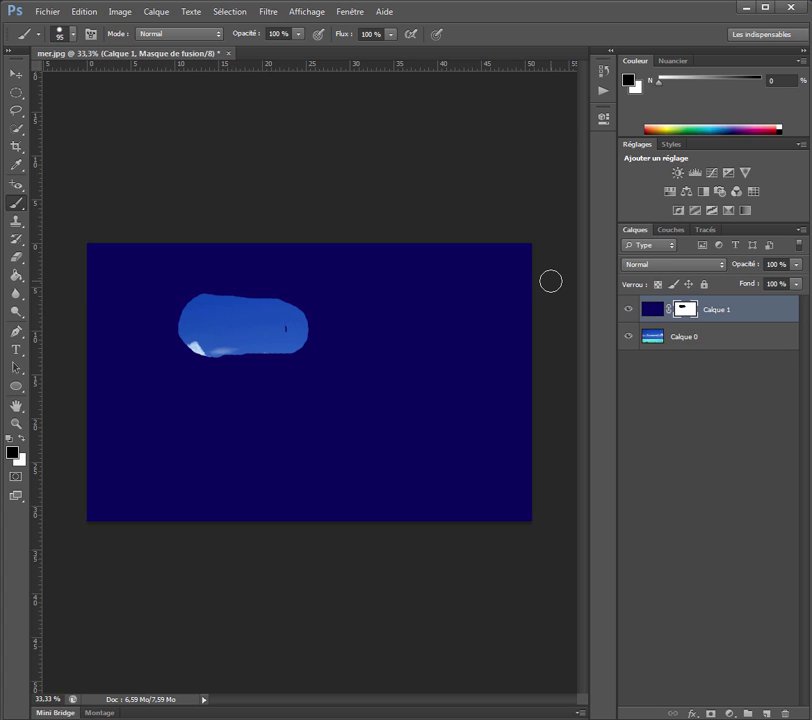
{"action": "key", "text": "ctrl+BackSpace"}
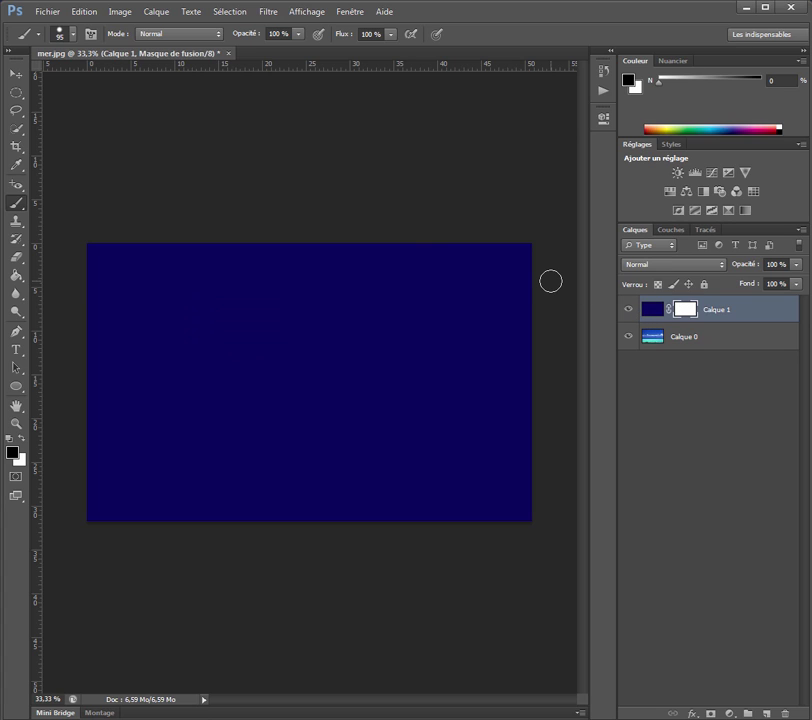
Paint a smiley face in black on Calque 1's mask: two dots for eyes, one for the nose, and a curved mouth
{"action": "left_click", "coordinate": [232, 321]}
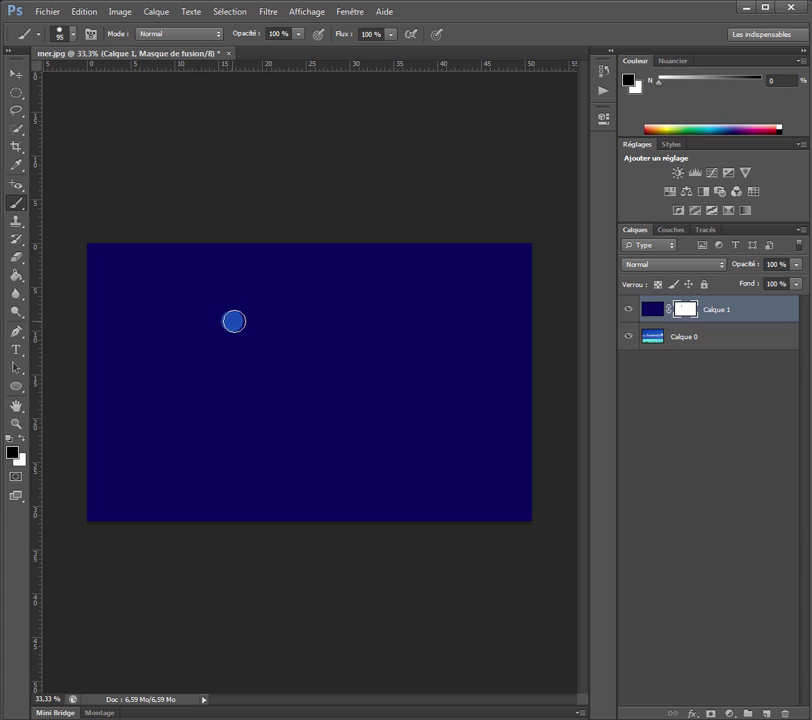
{"action": "left_click", "coordinate": [359, 320]}
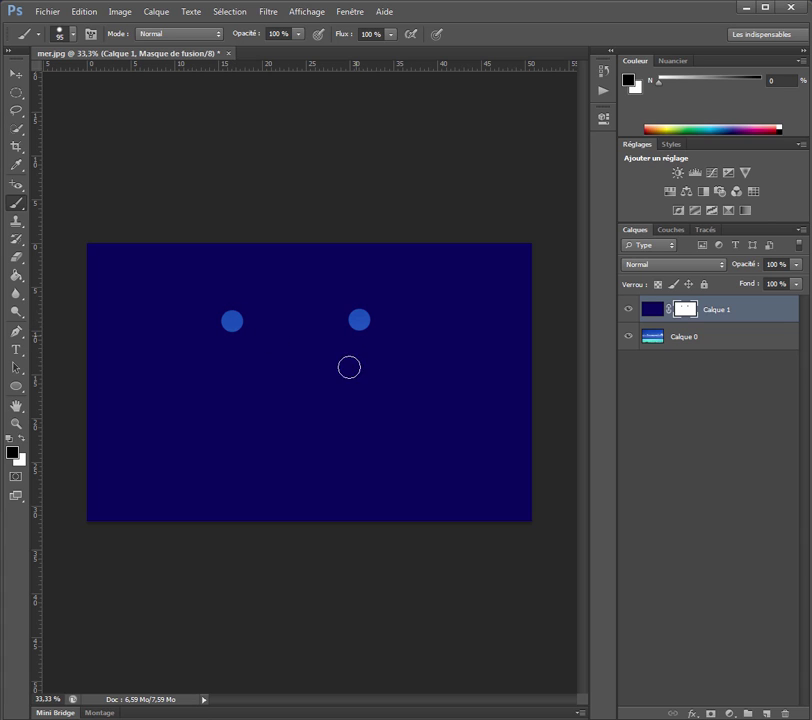
{"action": "left_click", "coordinate": [292, 392]}
{"action": "mouse_move", "coordinate": [221, 435]}
{"action": "left_mouse_down"}
{"action": "mouse_move", "coordinate": [275, 473]}
{"action": "mouse_move", "coordinate": [334, 474]}
{"action": "mouse_move", "coordinate": [372, 435]}
{"action": "left_mouse_up"}
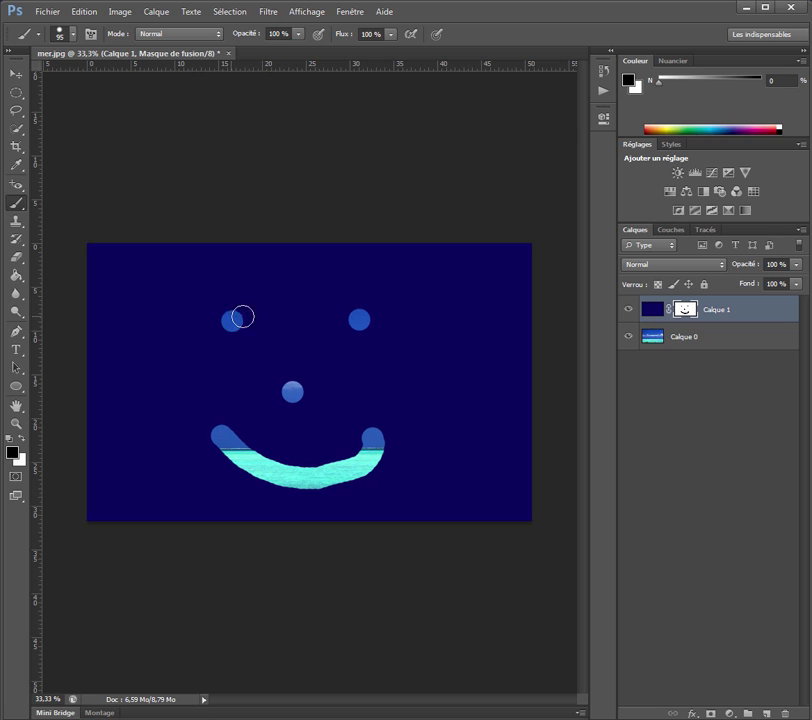
Enlarge the smiley's two eyes and its nose with more black brush strokes on the mask
{"action": "mouse_move", "coordinate": [245, 317]}
{"action": "left_mouse_down"}
{"action": "mouse_move", "coordinate": [227, 314]}
{"action": "mouse_move", "coordinate": [240, 325]}
{"action": "left_mouse_up"}
{"action": "left_click_drag", "start_coordinate": [346, 323], "coordinate": [372, 323]}
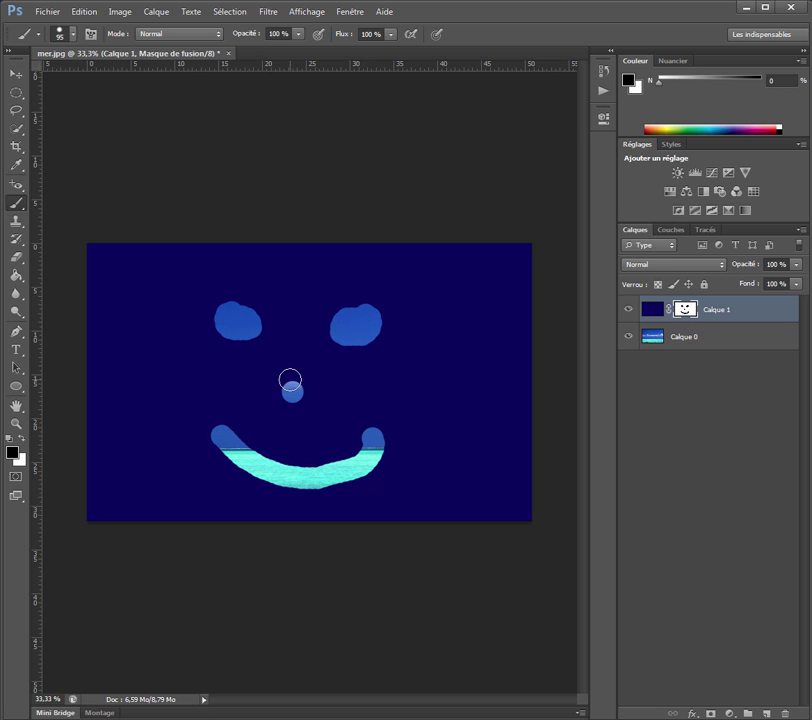
{"action": "mouse_move", "coordinate": [290, 381]}
{"action": "left_mouse_down"}
{"action": "mouse_move", "coordinate": [285, 395]}
{"action": "mouse_move", "coordinate": [300, 372]}
{"action": "mouse_move", "coordinate": [292, 393]}
{"action": "left_mouse_up"}
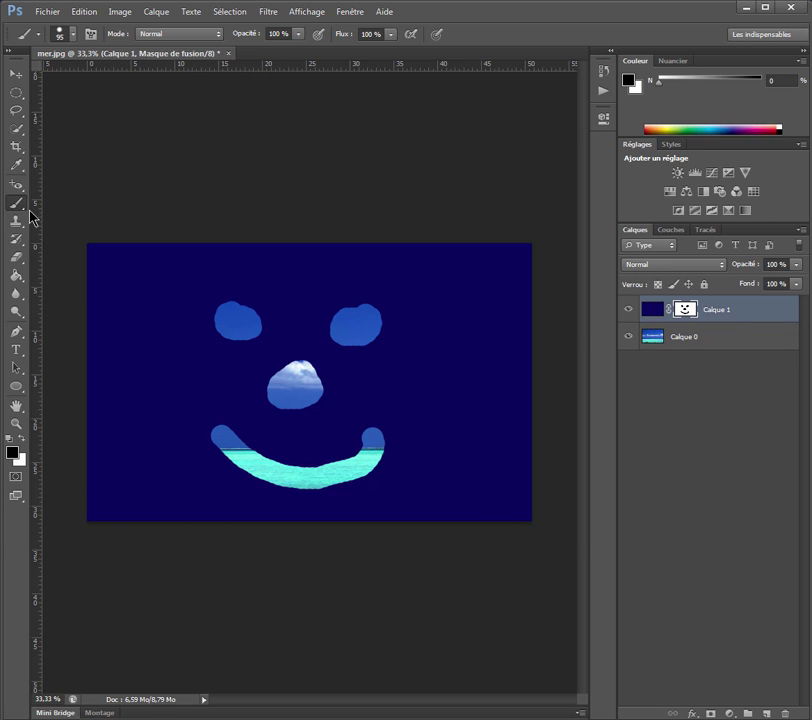
Swap the foreground colour to white and paint over the eyes and nose on the mask to hide them
{"action": "left_click", "coordinate": [21, 442]}
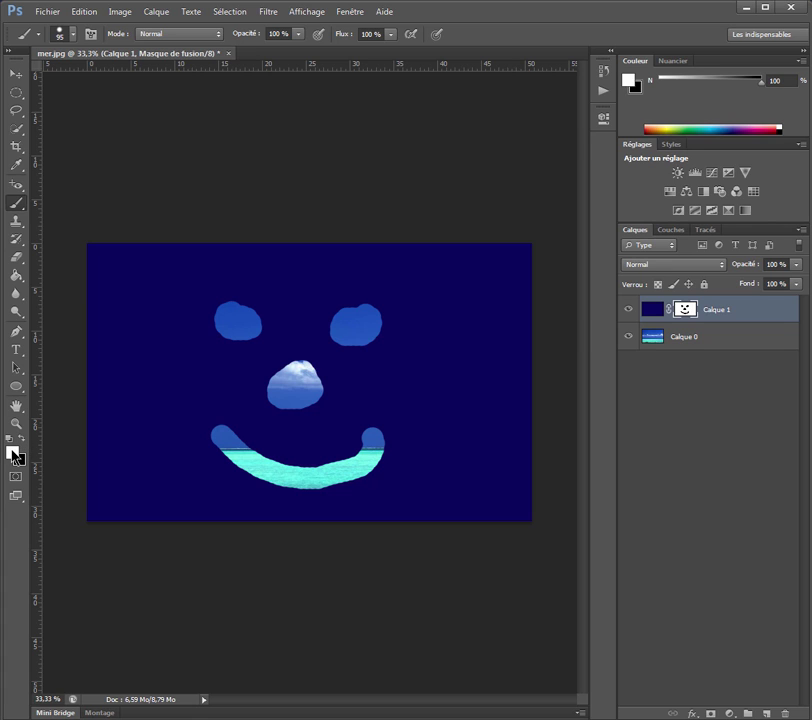
{"action": "mouse_move", "coordinate": [214, 319]}
{"action": "left_mouse_down"}
{"action": "mouse_move", "coordinate": [229, 338]}
{"action": "mouse_move", "coordinate": [263, 326]}
{"action": "mouse_move", "coordinate": [227, 308]}
{"action": "mouse_move", "coordinate": [237, 321]}
{"action": "left_mouse_up"}
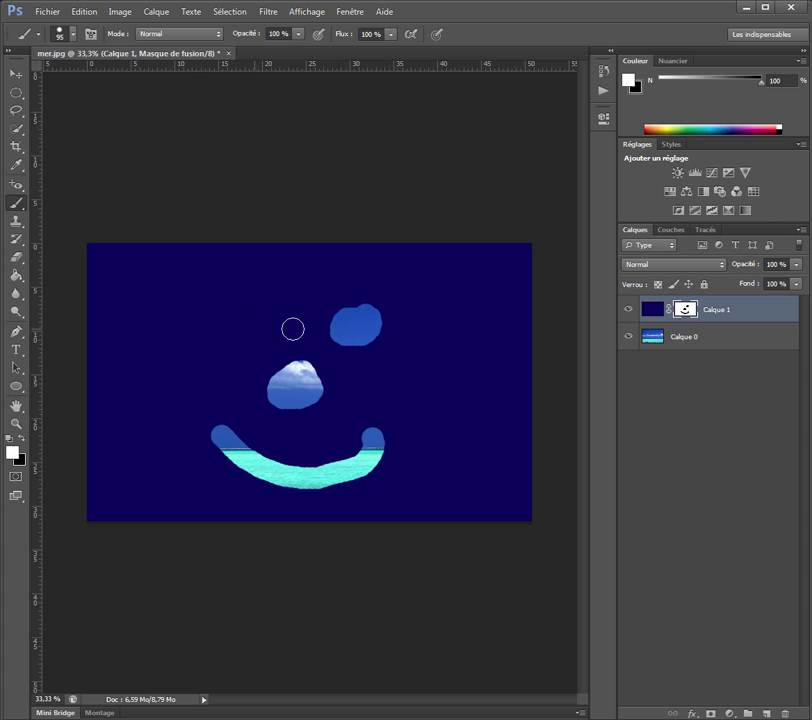
{"action": "mouse_move", "coordinate": [344, 323]}
{"action": "left_mouse_down"}
{"action": "mouse_move", "coordinate": [377, 319]}
{"action": "mouse_move", "coordinate": [332, 330]}
{"action": "mouse_move", "coordinate": [371, 325]}
{"action": "left_mouse_up"}
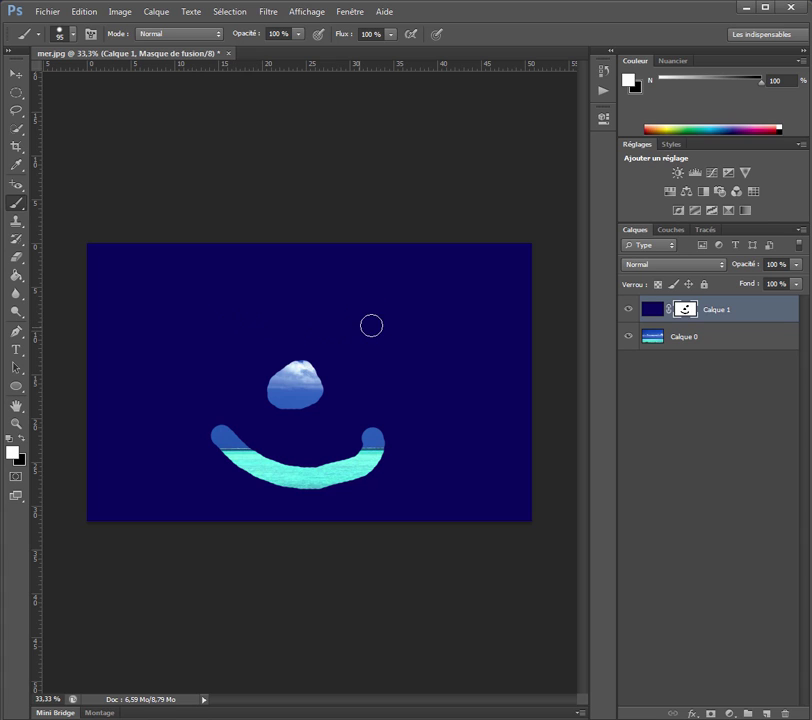
{"action": "mouse_move", "coordinate": [285, 362]}
{"action": "left_mouse_down"}
{"action": "mouse_move", "coordinate": [299, 362]}
{"action": "mouse_move", "coordinate": [265, 386]}
{"action": "mouse_move", "coordinate": [316, 392]}
{"action": "mouse_move", "coordinate": [290, 394]}
{"action": "left_mouse_up"}
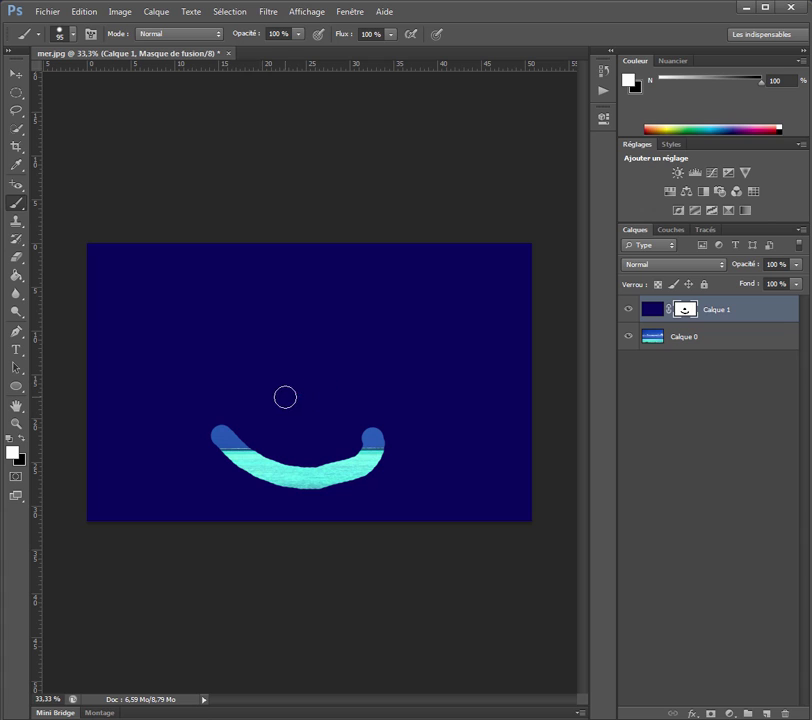
Increase the brush size to 162 px and paint white over the mouth on the mask
{"action": "left_click", "coordinate": [72, 34]}
{"action": "left_click_drag", "start_coordinate": [85, 78], "coordinate": [107, 80]}
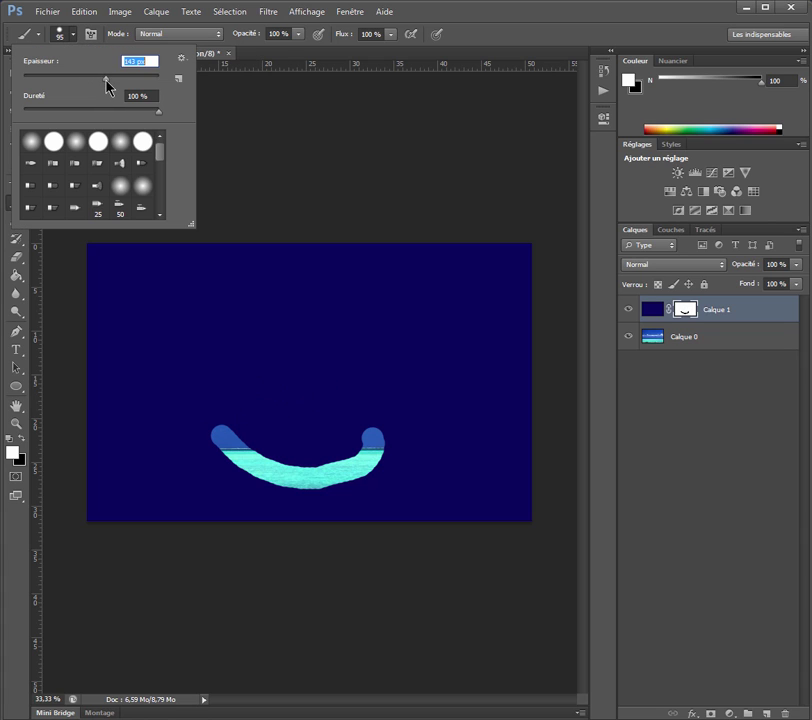
{"action": "mouse_move", "coordinate": [225, 428]}
{"action": "left_mouse_down"}
{"action": "mouse_move", "coordinate": [248, 470]}
{"action": "mouse_move", "coordinate": [327, 473]}
{"action": "mouse_move", "coordinate": [391, 451]}
{"action": "mouse_move", "coordinate": [376, 435]}
{"action": "mouse_move", "coordinate": [245, 453]}
{"action": "left_mouse_up"}
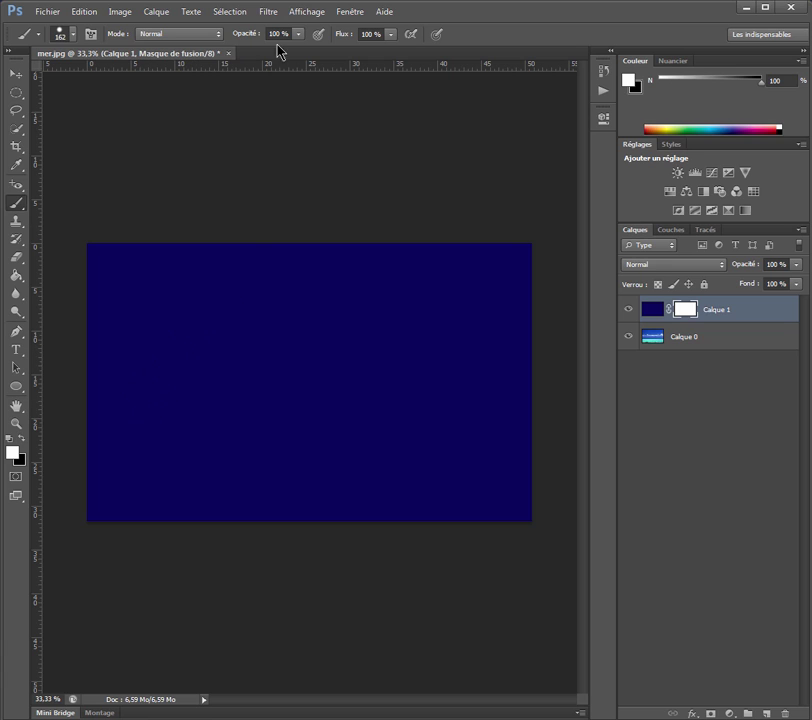
Lower the brush opacity to 18%, switch to black, and paint two semi-transparent eye patches and a mouth patch on the mask
{"action": "mouse_move", "coordinate": [296, 37]}
{"action": "left_mouse_down"}
{"action": "mouse_move", "coordinate": [296, 50]}
{"action": "mouse_move", "coordinate": [239, 52]}
{"action": "left_mouse_up"}
{"action": "left_click", "coordinate": [20, 439]}
{"action": "mouse_move", "coordinate": [193, 329]}
{"action": "left_mouse_down"}
{"action": "mouse_move", "coordinate": [216, 351]}
{"action": "mouse_move", "coordinate": [254, 352]}
{"action": "mouse_move", "coordinate": [189, 332]}
{"action": "mouse_move", "coordinate": [211, 320]}
{"action": "mouse_move", "coordinate": [264, 321]}
{"action": "mouse_move", "coordinate": [283, 350]}
{"action": "mouse_move", "coordinate": [220, 369]}
{"action": "mouse_move", "coordinate": [181, 319]}
{"action": "mouse_move", "coordinate": [274, 312]}
{"action": "mouse_move", "coordinate": [286, 345]}
{"action": "mouse_move", "coordinate": [250, 371]}
{"action": "mouse_move", "coordinate": [187, 360]}
{"action": "mouse_move", "coordinate": [175, 326]}
{"action": "mouse_move", "coordinate": [194, 366]}
{"action": "left_mouse_up"}
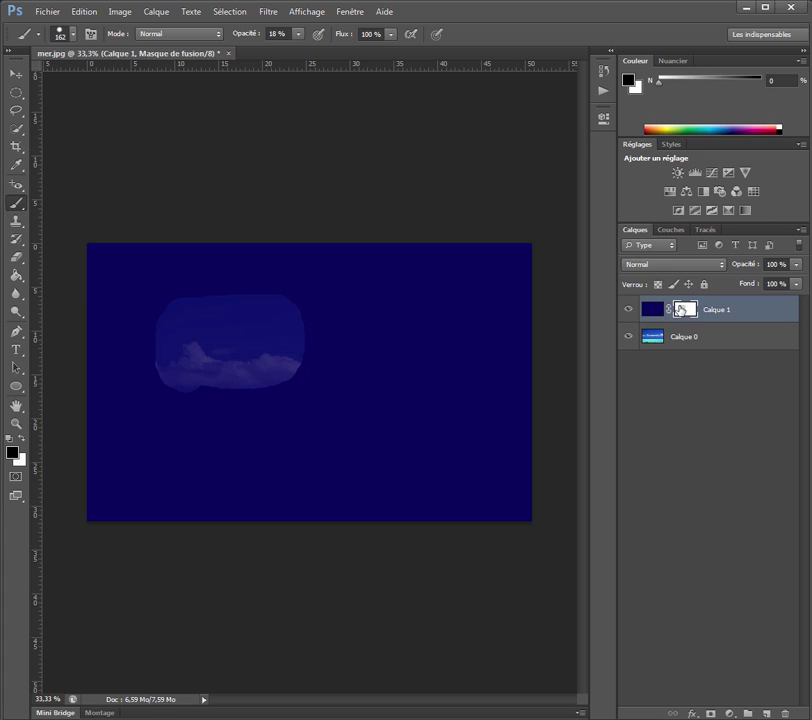
{"action": "mouse_move", "coordinate": [359, 314]}
{"action": "left_mouse_down"}
{"action": "mouse_move", "coordinate": [422, 324]}
{"action": "mouse_move", "coordinate": [407, 356]}
{"action": "mouse_move", "coordinate": [368, 341]}
{"action": "mouse_move", "coordinate": [354, 325]}
{"action": "mouse_move", "coordinate": [350, 366]}
{"action": "mouse_move", "coordinate": [380, 379]}
{"action": "mouse_move", "coordinate": [441, 354]}
{"action": "mouse_move", "coordinate": [421, 310]}
{"action": "mouse_move", "coordinate": [382, 341]}
{"action": "left_mouse_up"}
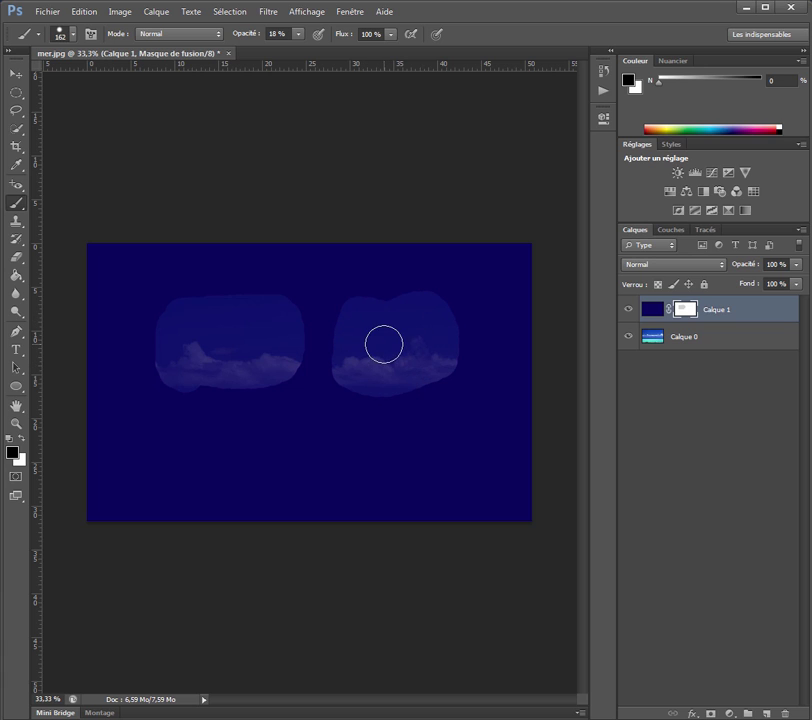
{"action": "mouse_move", "coordinate": [270, 452]}
{"action": "left_mouse_down"}
{"action": "mouse_move", "coordinate": [362, 452]}
{"action": "mouse_move", "coordinate": [256, 450]}
{"action": "mouse_move", "coordinate": [352, 466]}
{"action": "mouse_move", "coordinate": [385, 490]}
{"action": "left_mouse_up"}
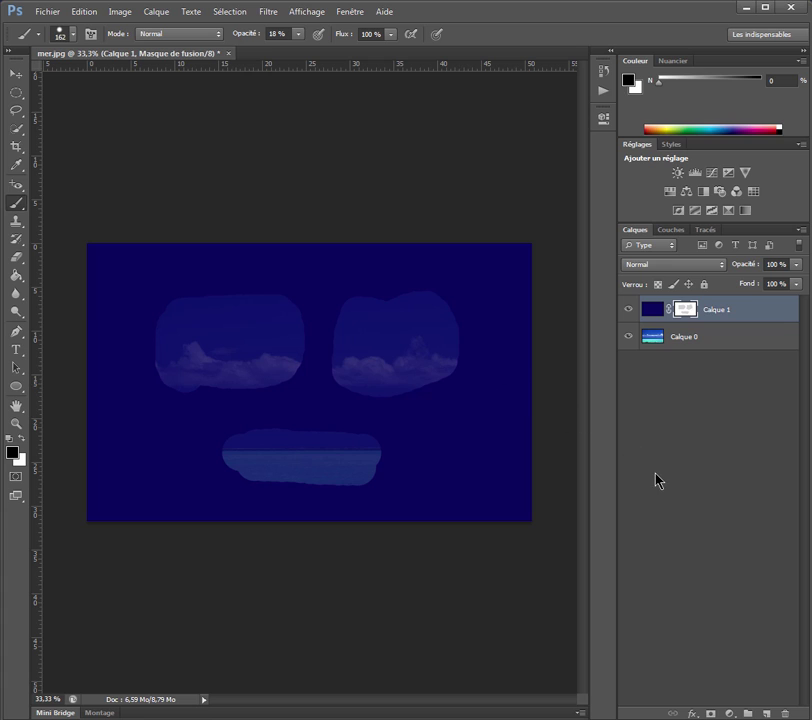
Disable Calque 1's layer mask and enable it again
{"action": "right_click", "coordinate": [685, 309]}
{"action": "left_click", "coordinate": [688, 321]}
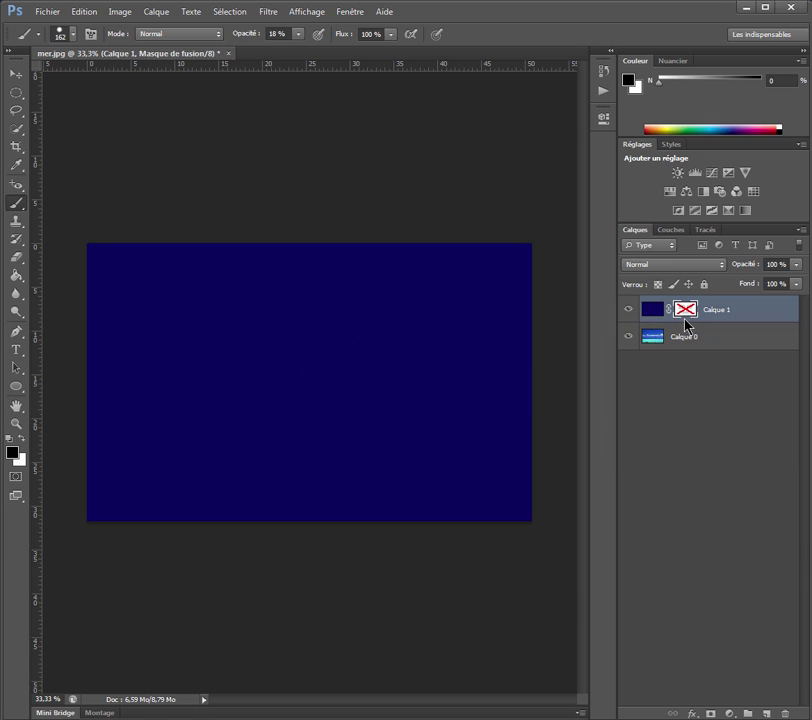
{"action": "right_click", "coordinate": [686, 312]}
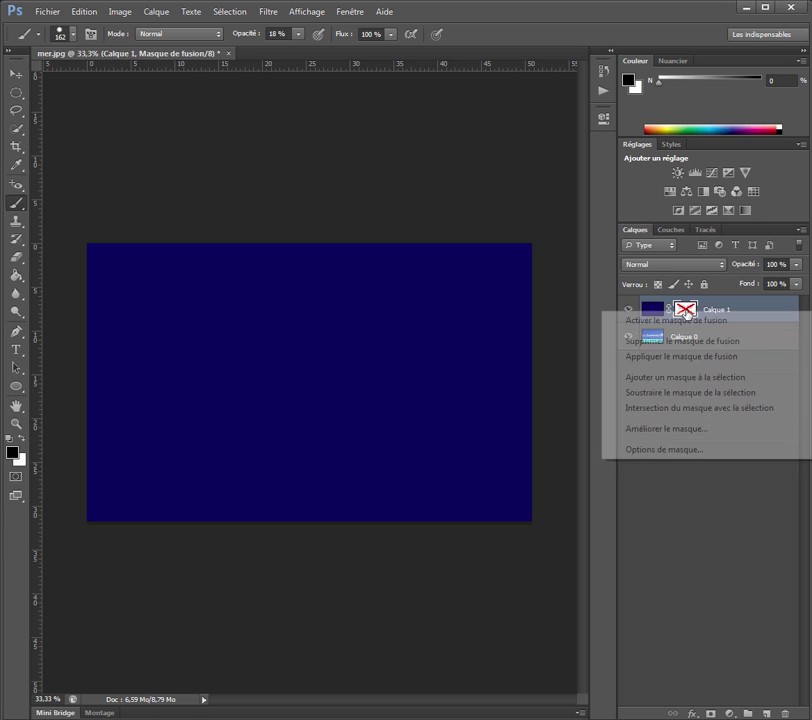
{"action": "left_click", "coordinate": [686, 320]}
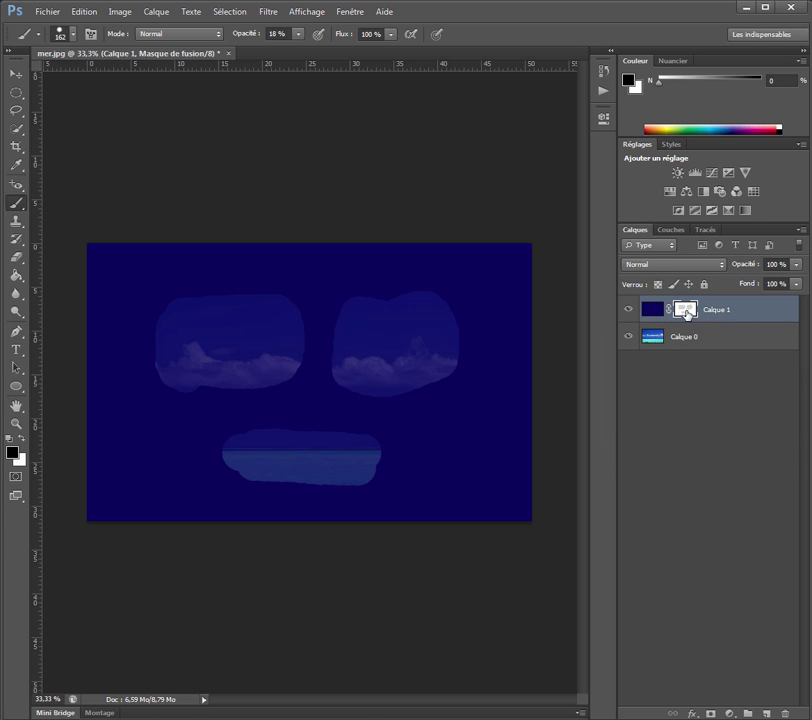
Delete the layer mask from Calque 1
{"action": "right_click", "coordinate": [686, 312]}
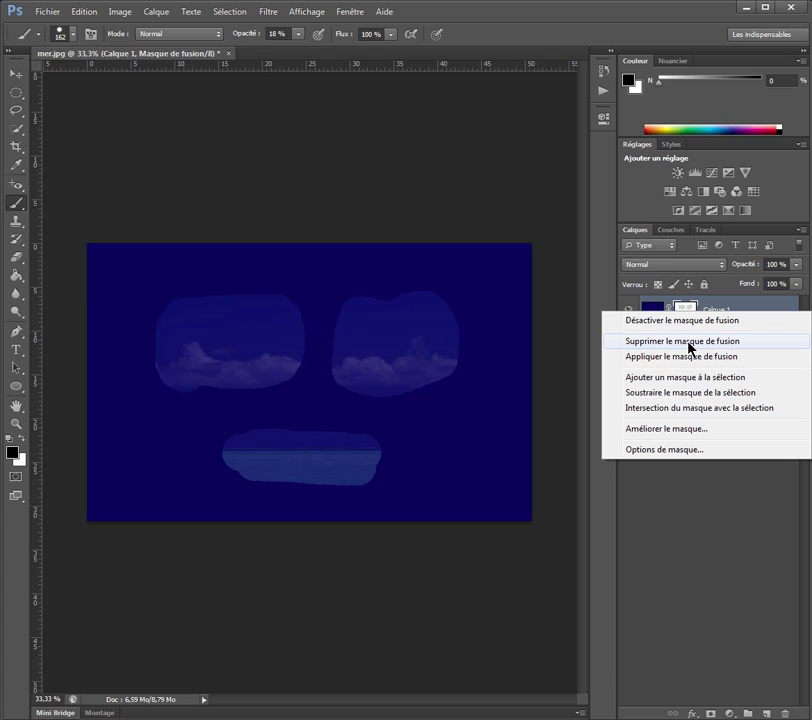
{"action": "left_click", "coordinate": [688, 344]}
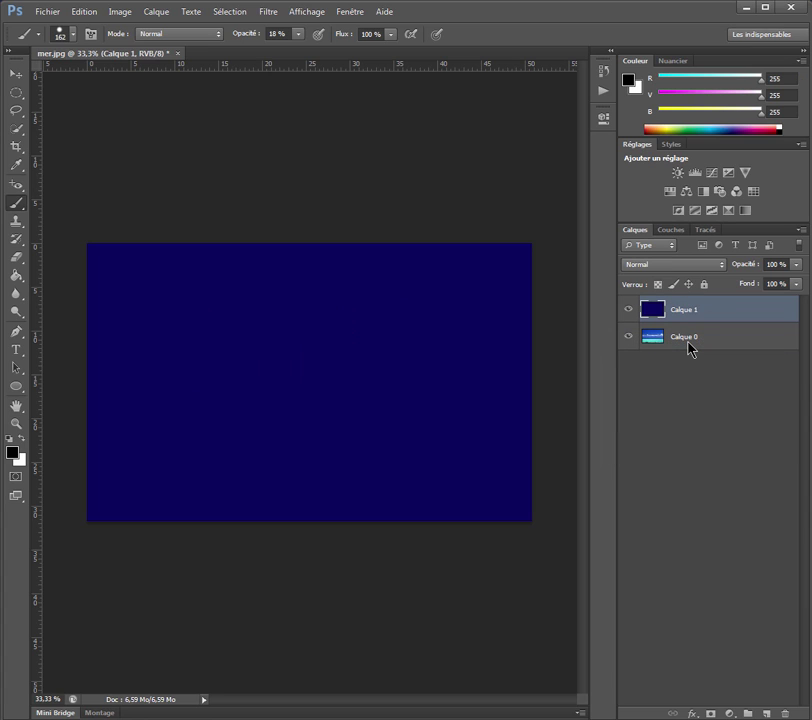